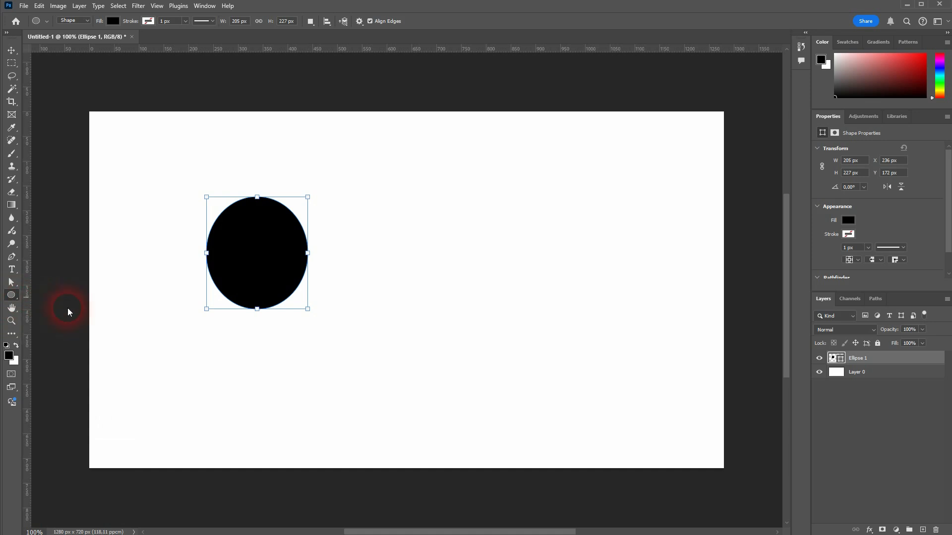
Draw a rectangle about 122 × 184 px near the canvas centre and a triangle about 189 × 218 px to its lower right.
{"action": "right_click", "coordinate": [13, 296]}
{"action": "left_click", "coordinate": [40, 303]}
{"action": "left_click_drag", "start_coordinate": [430, 232], "coordinate": [490, 323]}
{"action": "right_click", "coordinate": [12, 295]}
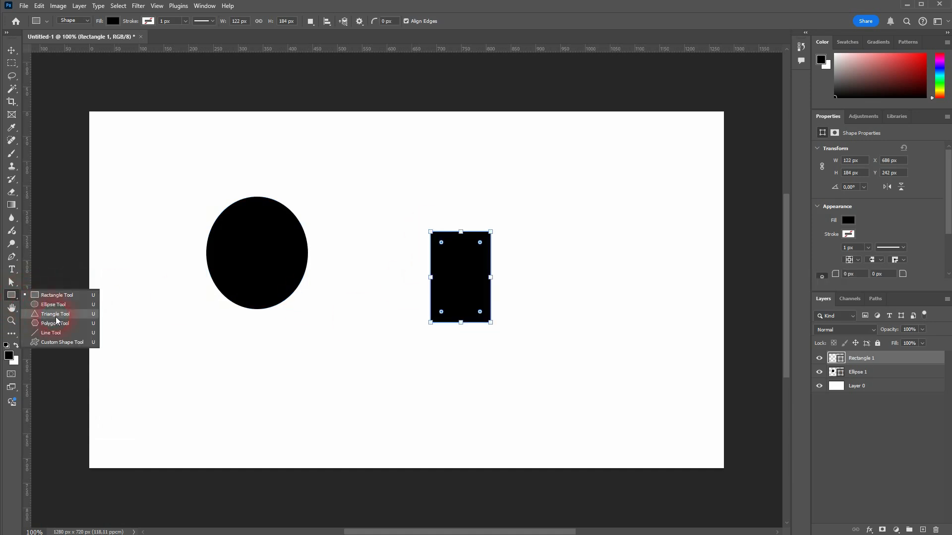
{"action": "left_click", "coordinate": [55, 316]}
{"action": "left_click_drag", "start_coordinate": [550, 298], "coordinate": [643, 404]}
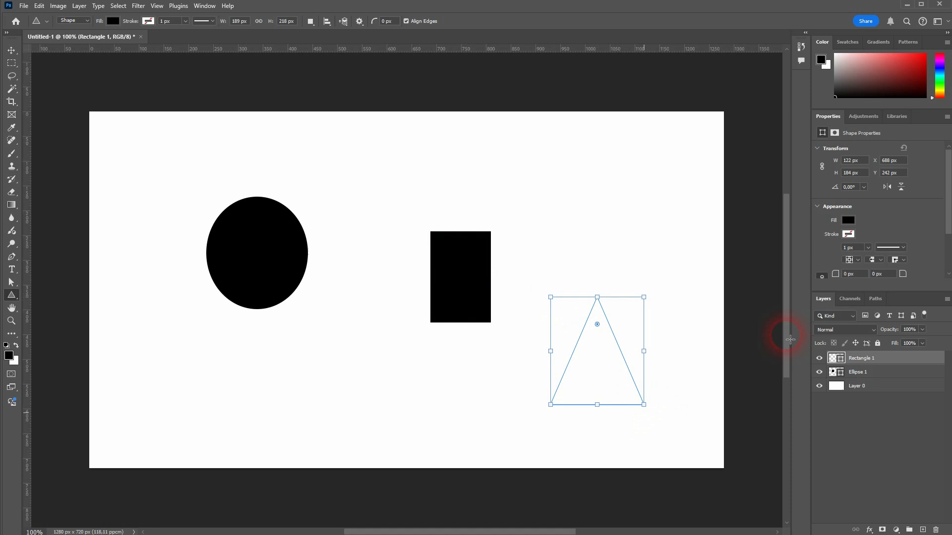
Fill the triangle with light blue and the rectangle with dark red from the recently used colors.
{"action": "left_click", "coordinate": [847, 220]}
{"action": "left_click", "coordinate": [834, 274]}
{"action": "key", "text": "Return"}
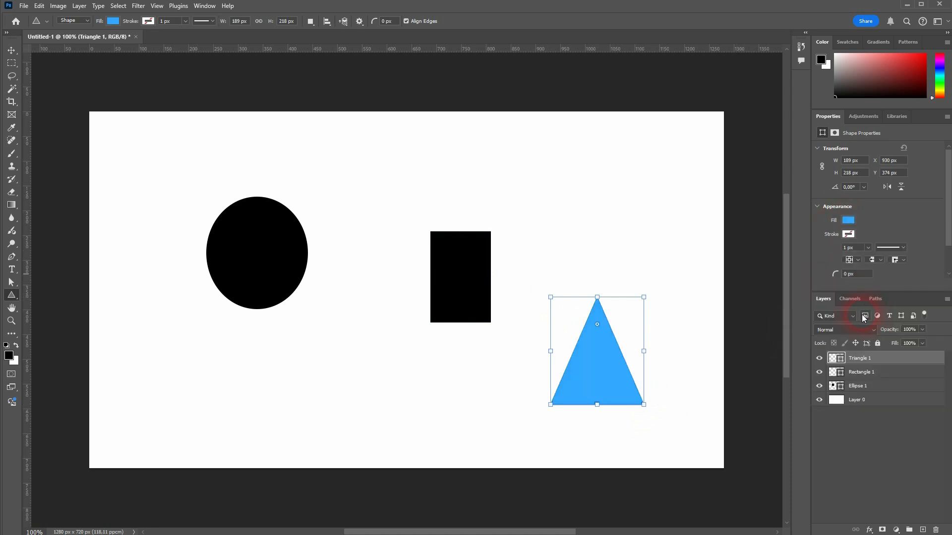
{"action": "left_click", "coordinate": [867, 372]}
{"action": "left_click", "coordinate": [847, 220]}
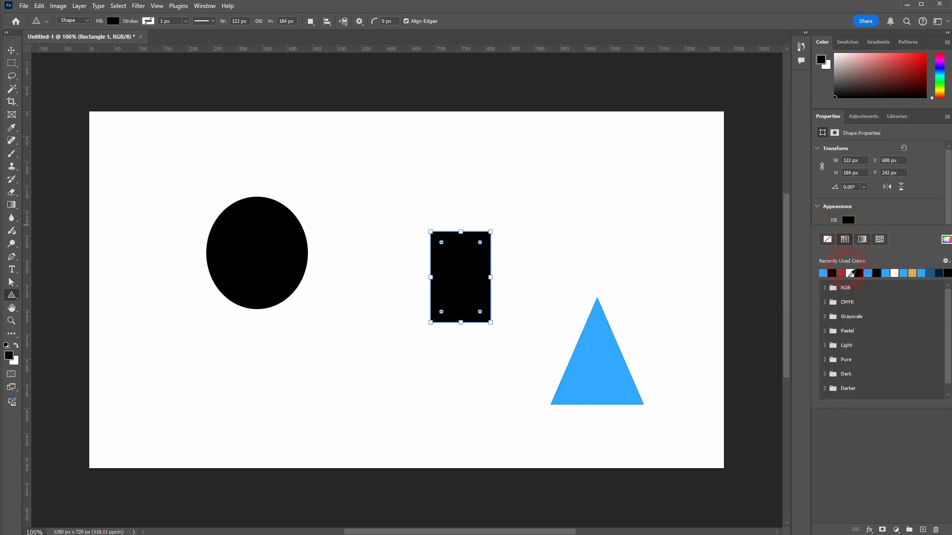
{"action": "left_click", "coordinate": [841, 274]}
{"action": "key", "text": "Return"}
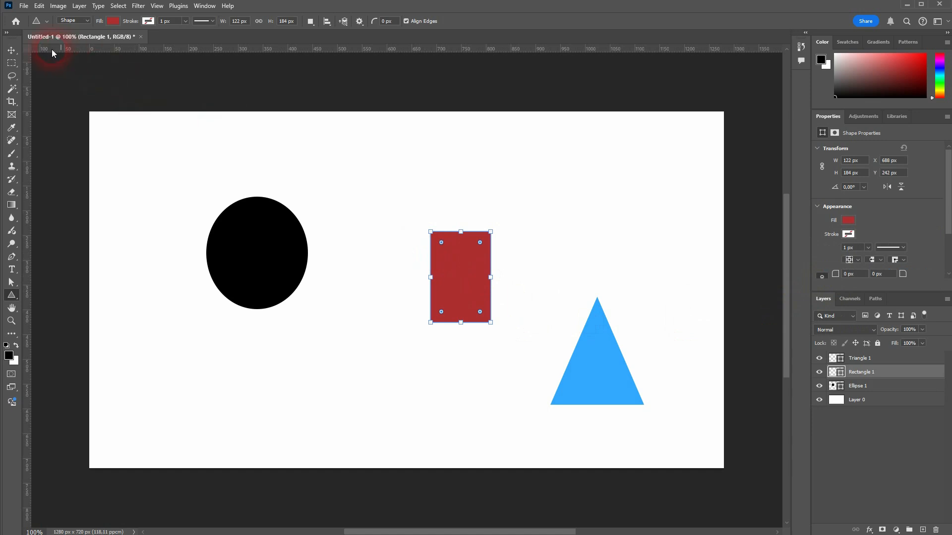
Move the red rectangle up about 10 px with the Move tool.
{"action": "left_click", "coordinate": [11, 49]}
{"action": "left_click", "coordinate": [238, 233]}
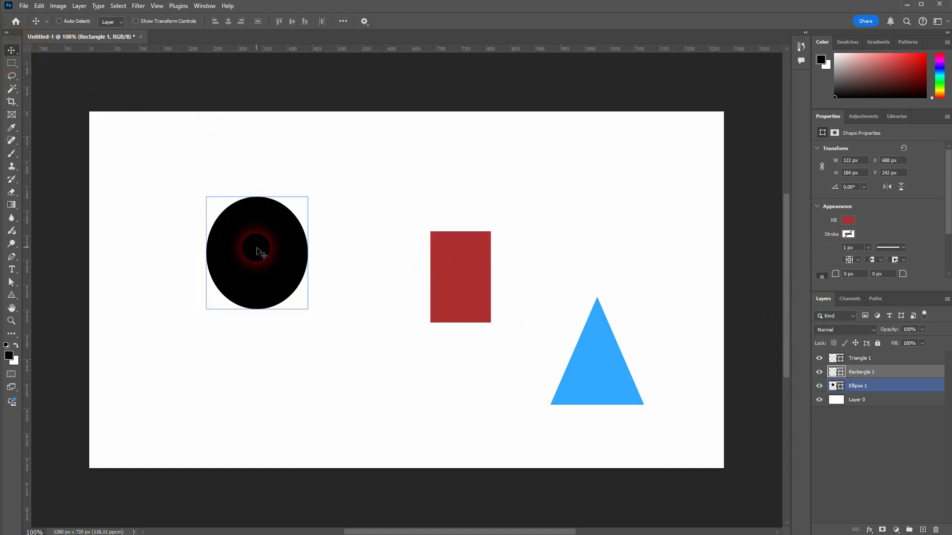
{"action": "mouse_move", "coordinate": [434, 277]}
{"action": "left_mouse_down"}
{"action": "mouse_move", "coordinate": [456, 315]}
{"action": "mouse_move", "coordinate": [435, 273]}
{"action": "left_mouse_up"}
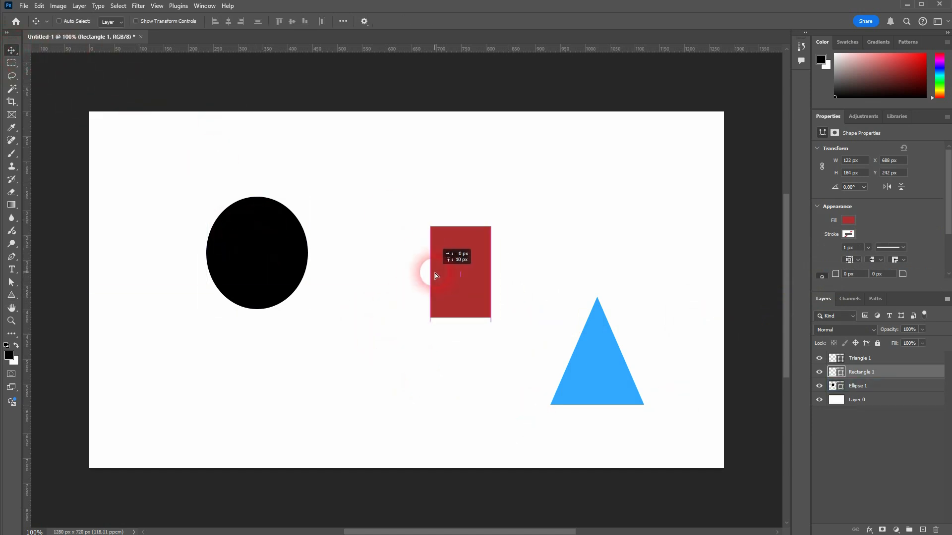
Enable Auto-Select and reposition the ellipse to about X 178, Y 201 px and the triangle to about X 845, Y 198 px.
{"action": "left_click", "coordinate": [58, 21]}
{"action": "left_click_drag", "start_coordinate": [223, 244], "coordinate": [196, 261]}
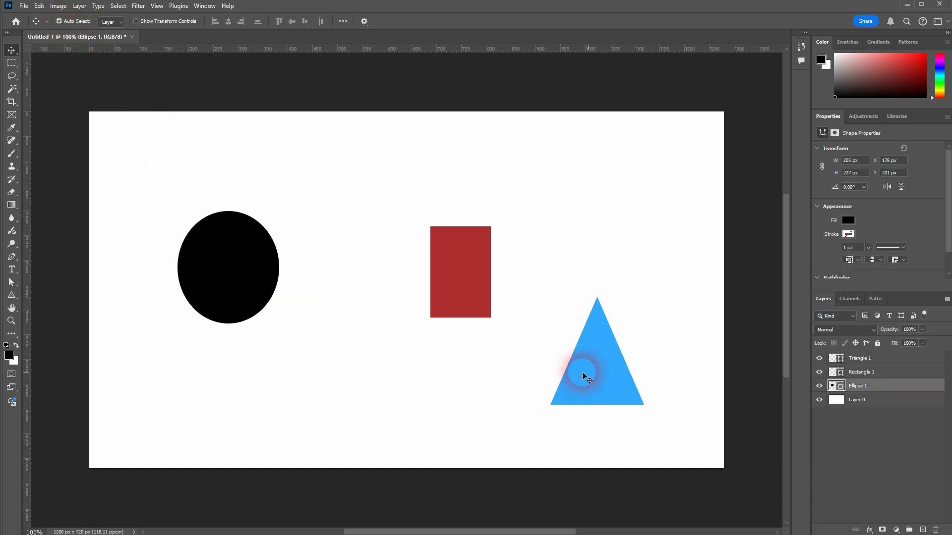
{"action": "left_click_drag", "start_coordinate": [579, 376], "coordinate": [559, 284]}
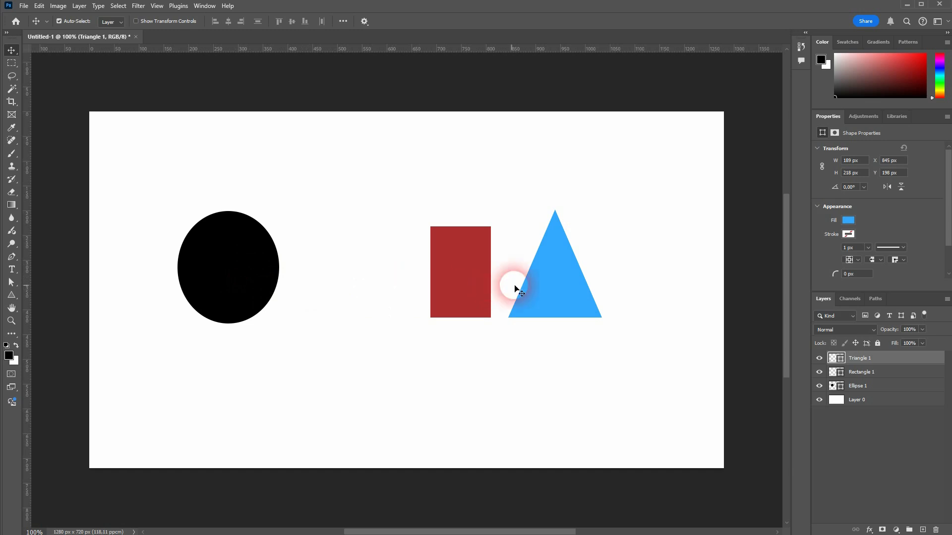
Disable Auto-Select for the Move tool.
{"action": "left_click", "coordinate": [399, 288]}
{"action": "left_click", "coordinate": [229, 193]}
{"action": "left_click", "coordinate": [87, 87]}
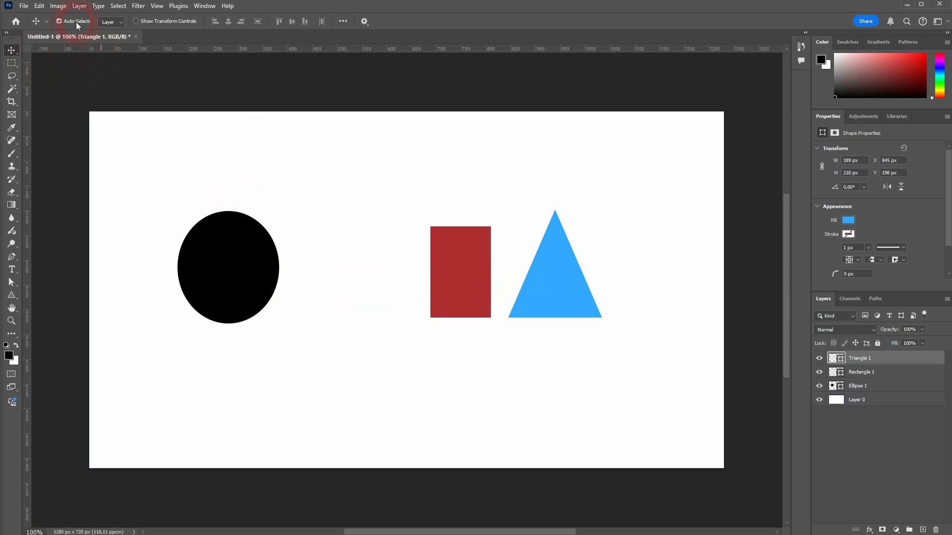
{"action": "left_click", "coordinate": [58, 22]}
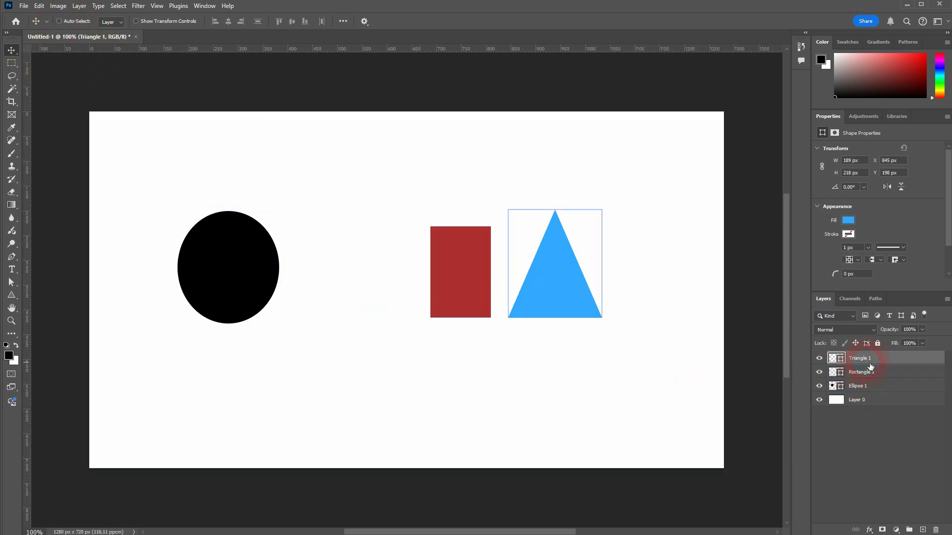
Select the Triangle 1, Rectangle 1 and Ellipse 1 layers together, leaving Layer 0 out of the selection.
{"action": "left_click", "coordinate": [865, 388], "text": "shift"}
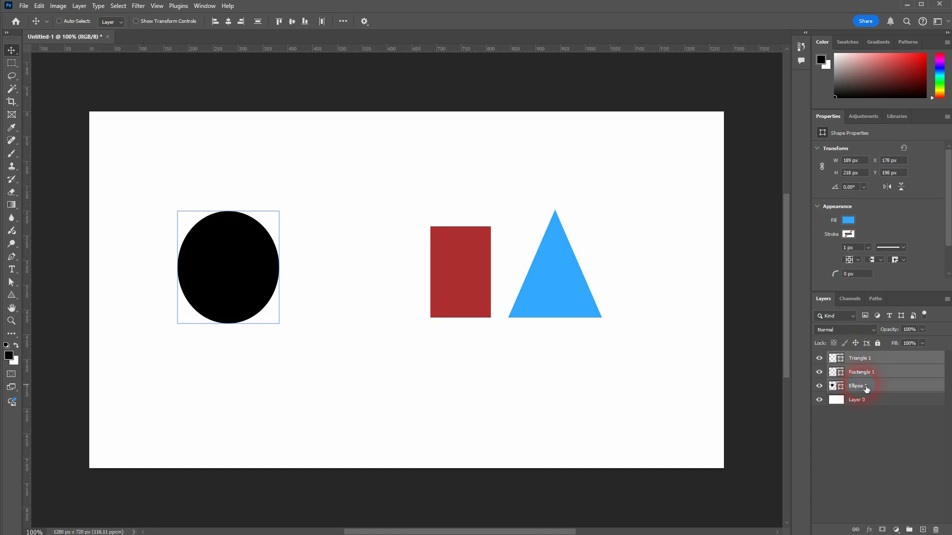
{"action": "left_click", "coordinate": [895, 361]}
{"action": "left_click", "coordinate": [892, 375]}
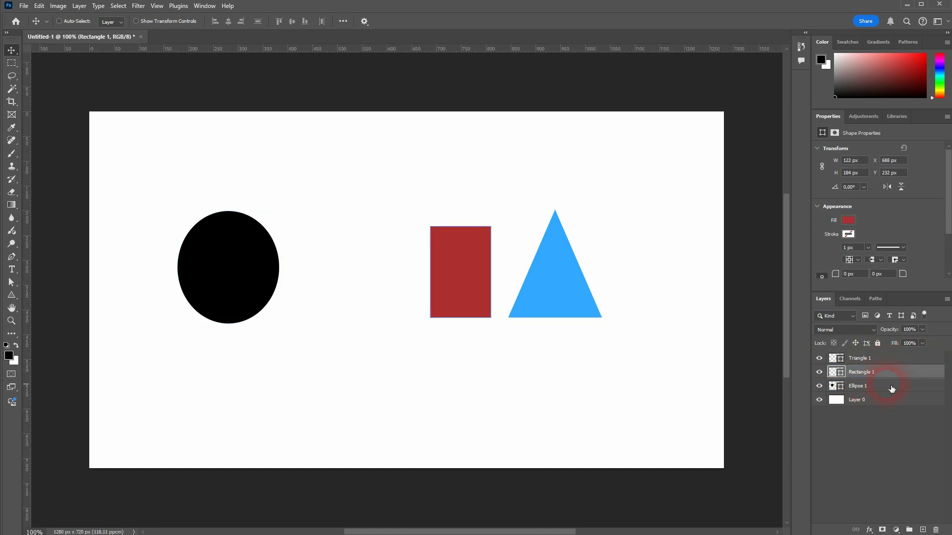
{"action": "left_click", "coordinate": [892, 387]}
{"action": "left_click", "coordinate": [892, 357]}
{"action": "left_click", "coordinate": [890, 373], "text": "shift"}
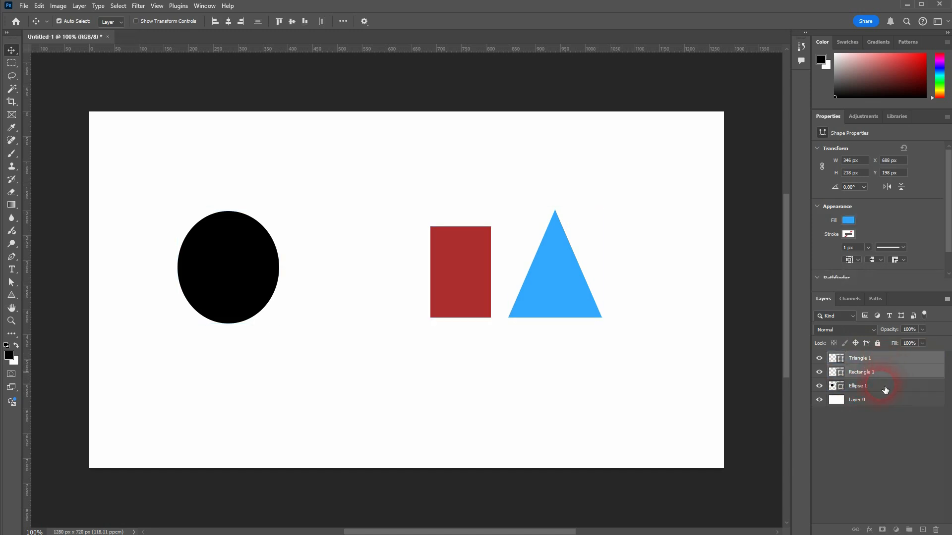
{"action": "left_click", "coordinate": [885, 387], "text": "shift"}
{"action": "left_click", "coordinate": [892, 359]}
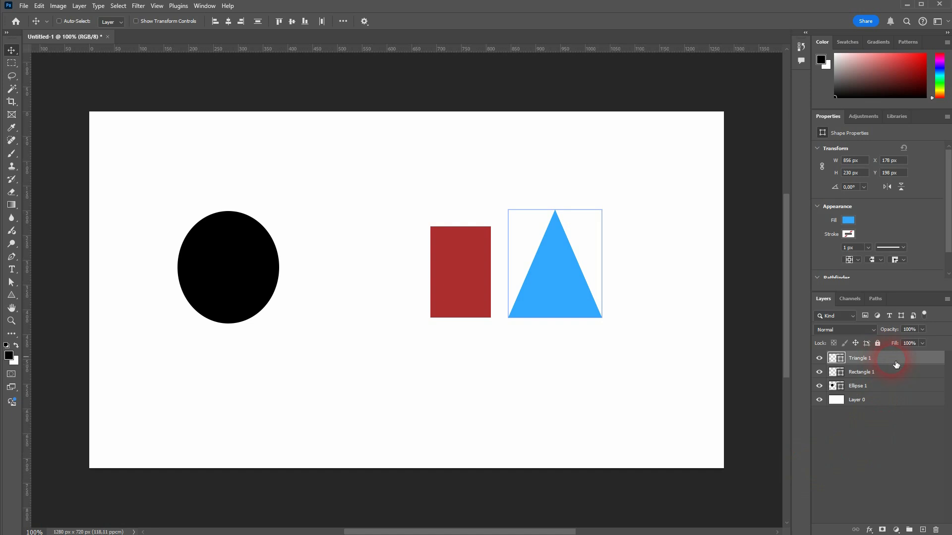
{"action": "left_click", "coordinate": [881, 389], "text": "shift"}
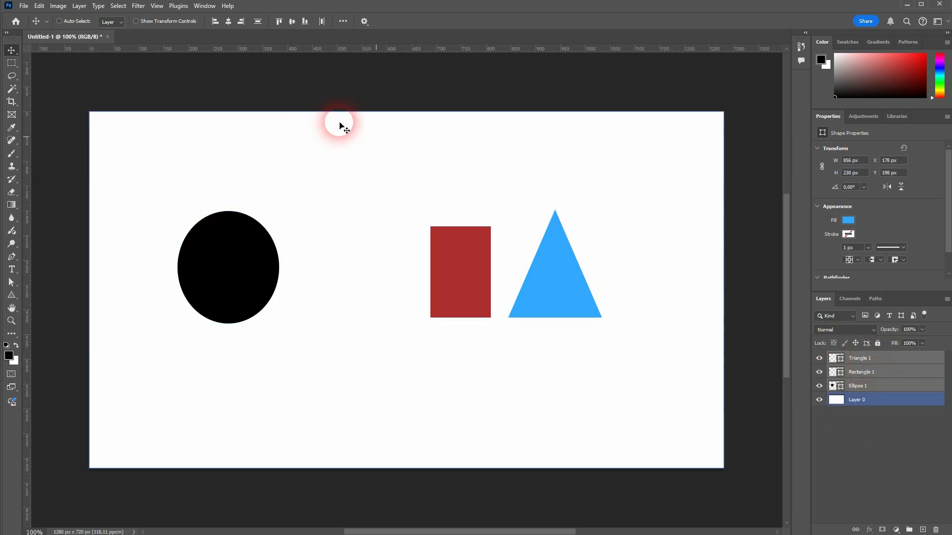
Align the three selected shapes by their top edges, followed by their vertical centers.
{"action": "left_click", "coordinate": [279, 22]}
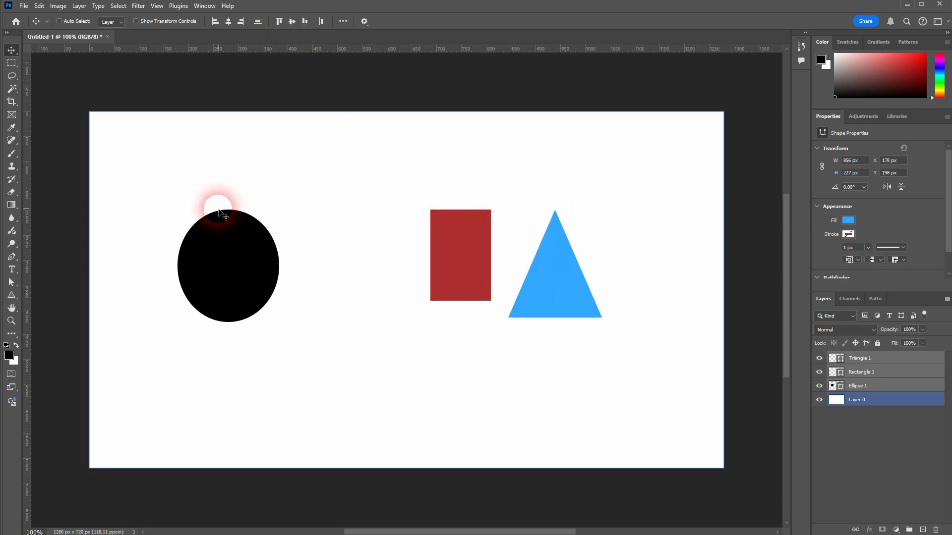
{"action": "left_click", "coordinate": [291, 22]}
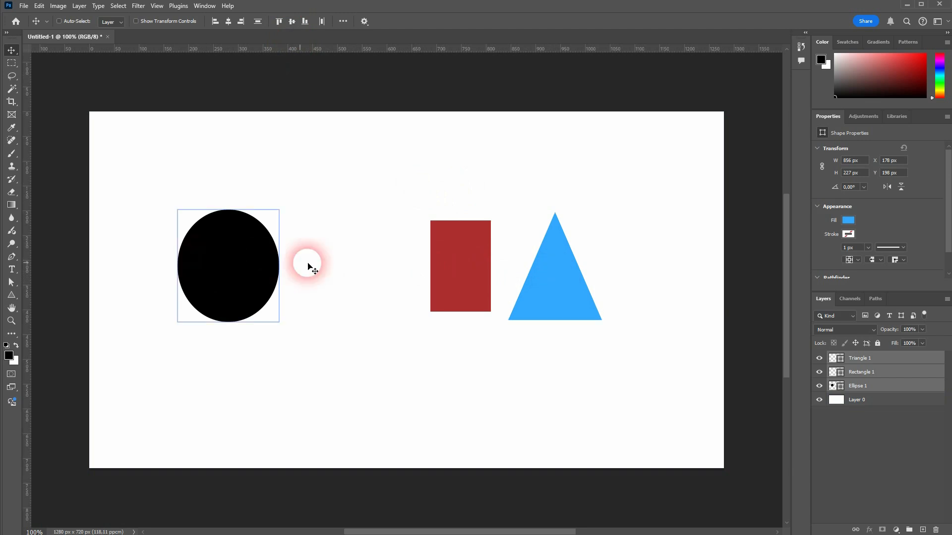
{"action": "left_click", "coordinate": [516, 258]}
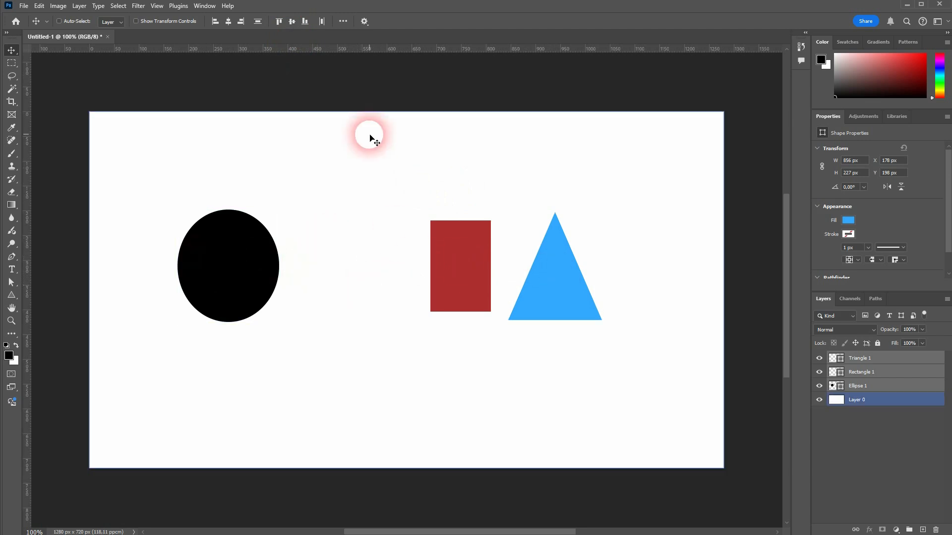
Try aligning the three shapes by their horizontal centers and undo that alignment.
{"action": "left_click", "coordinate": [228, 21]}
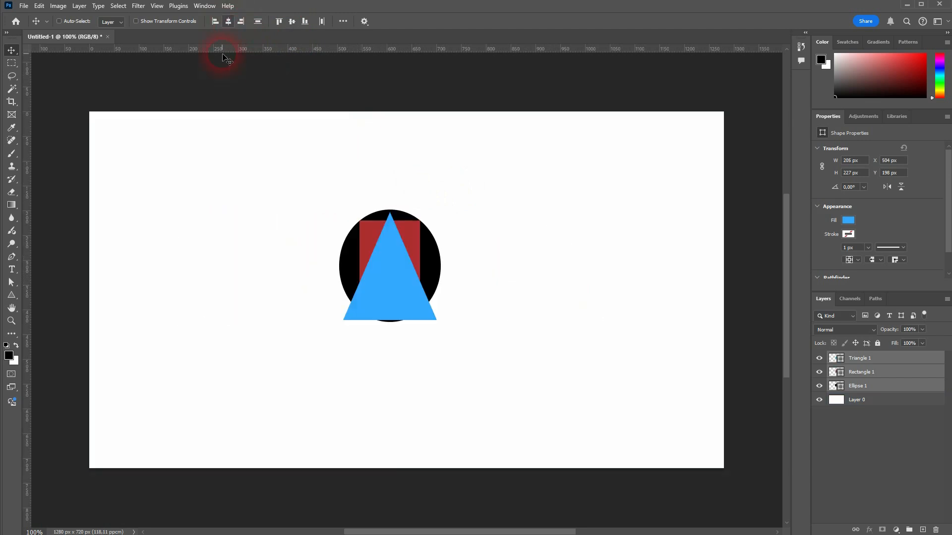
{"action": "key", "text": "ctrl+z"}
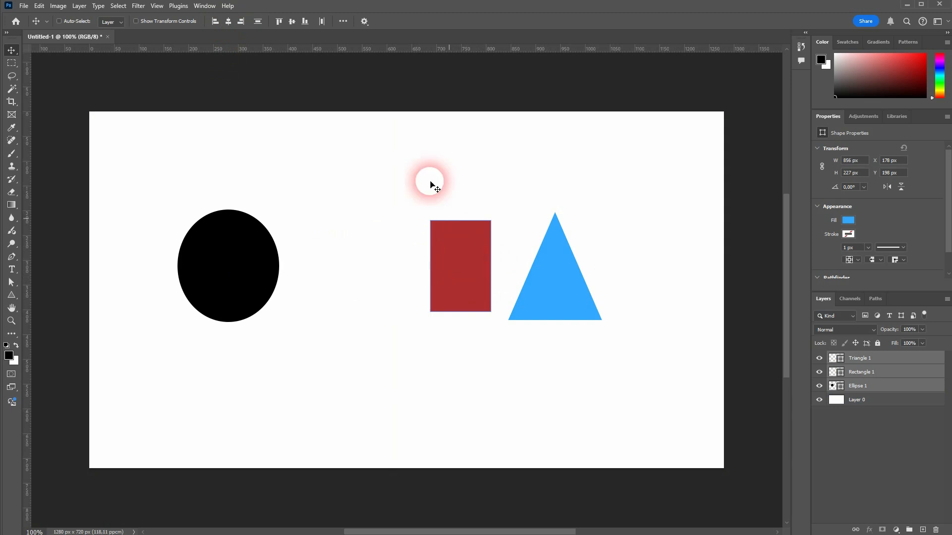
Distribute the three shapes by their horizontal centers, with Align To set to Selection.
{"action": "left_click", "coordinate": [343, 21]}
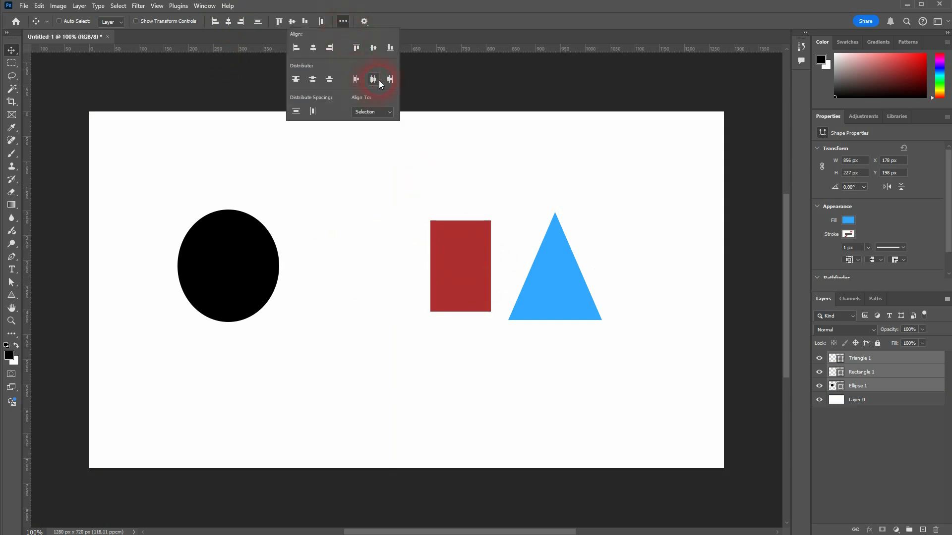
{"action": "left_click", "coordinate": [373, 79]}
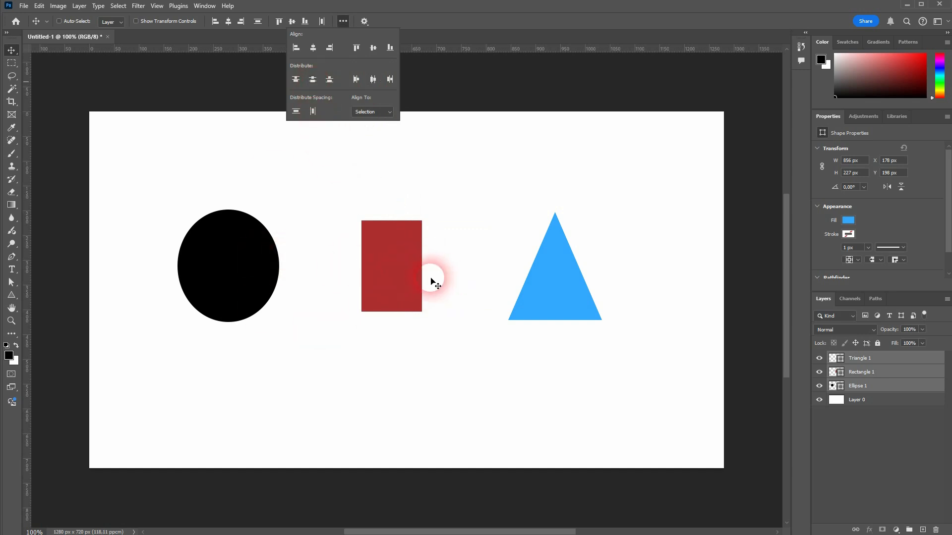
{"action": "left_click", "coordinate": [388, 113]}
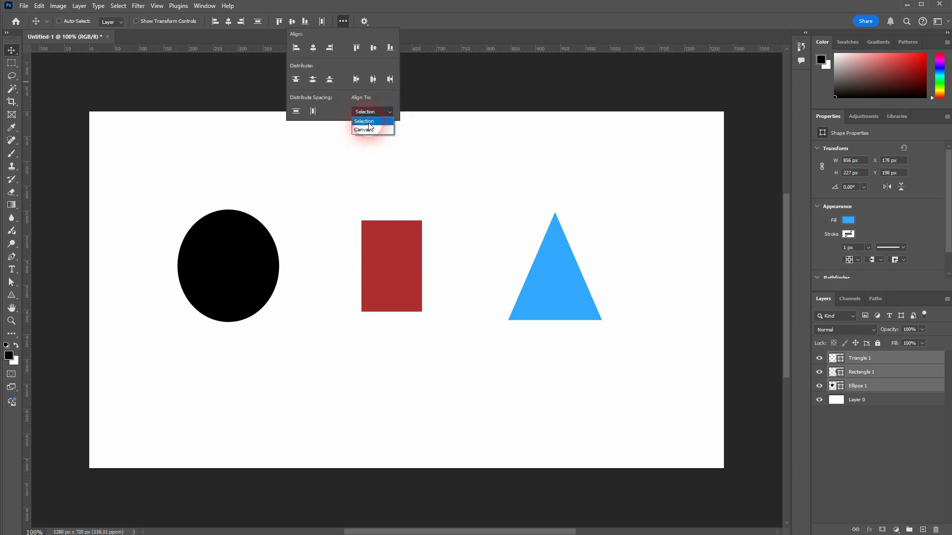
{"action": "left_click", "coordinate": [369, 124]}
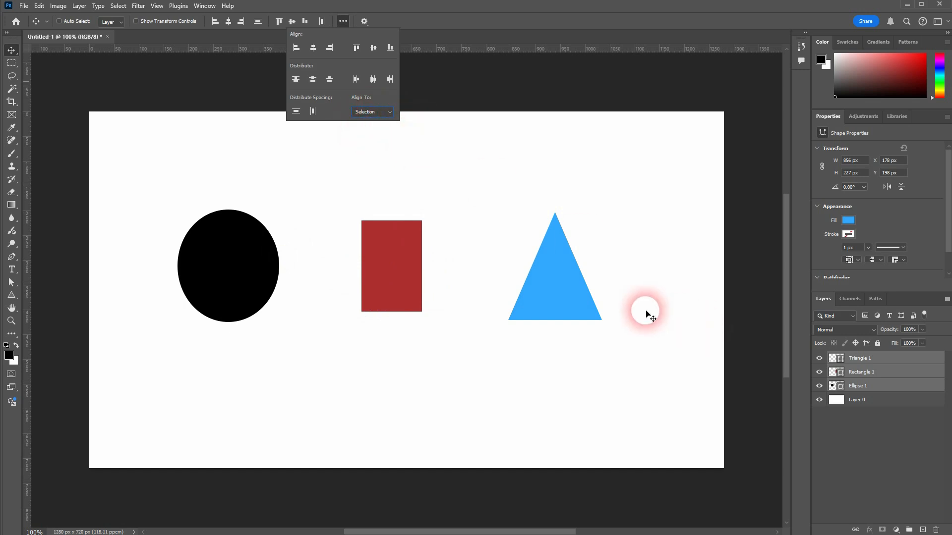
{"action": "left_click", "coordinate": [296, 80]}
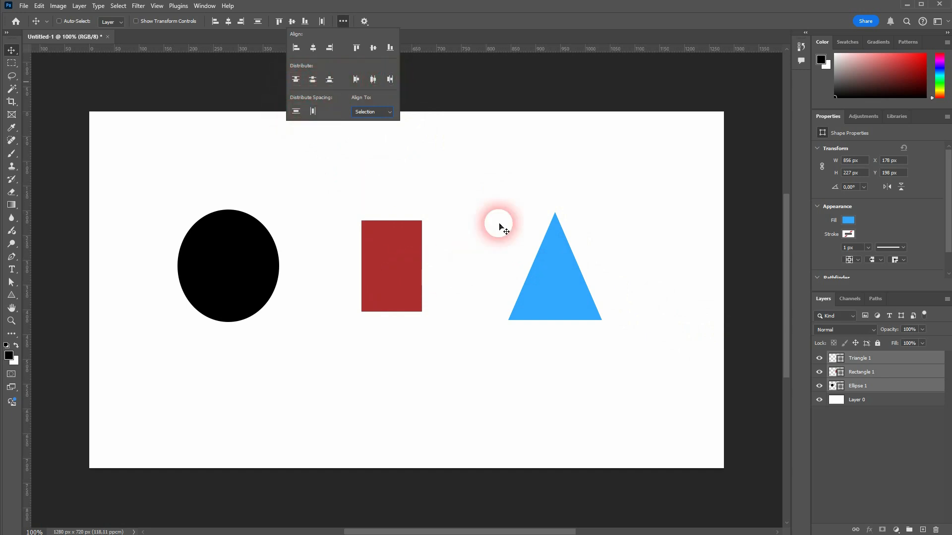
{"action": "left_click", "coordinate": [452, 100]}
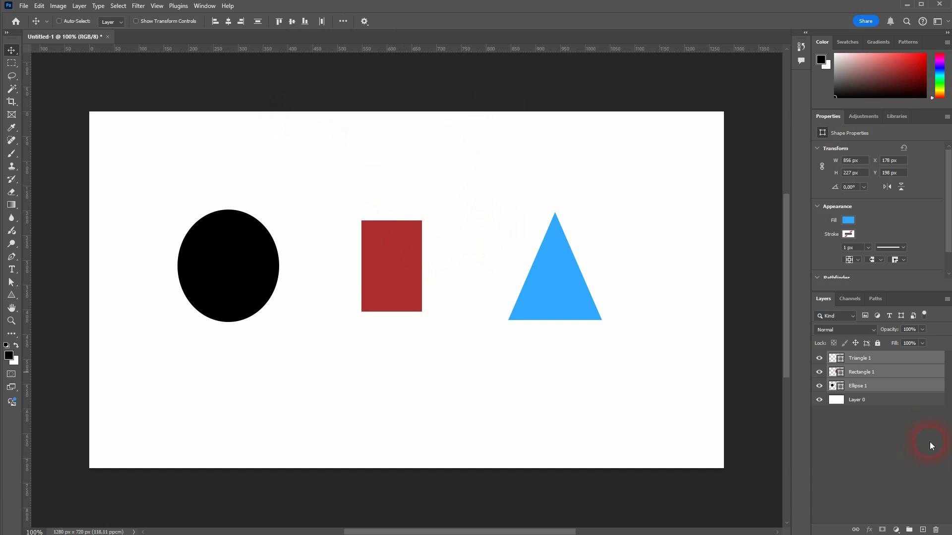
Examine the full set of Align and Distribute options in the properties of Layer 0 and the list of available panels.
{"action": "left_click", "coordinate": [860, 402]}
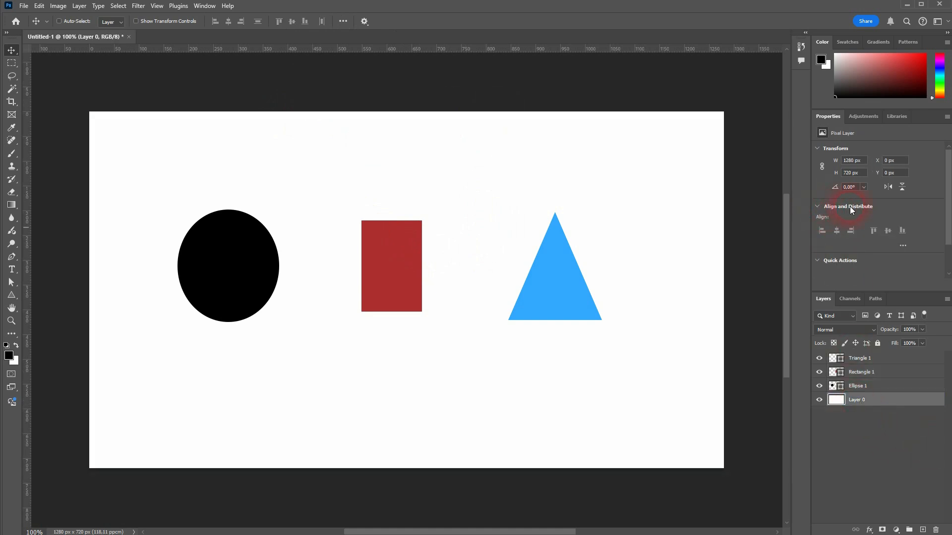
{"action": "left_click", "coordinate": [818, 207]}
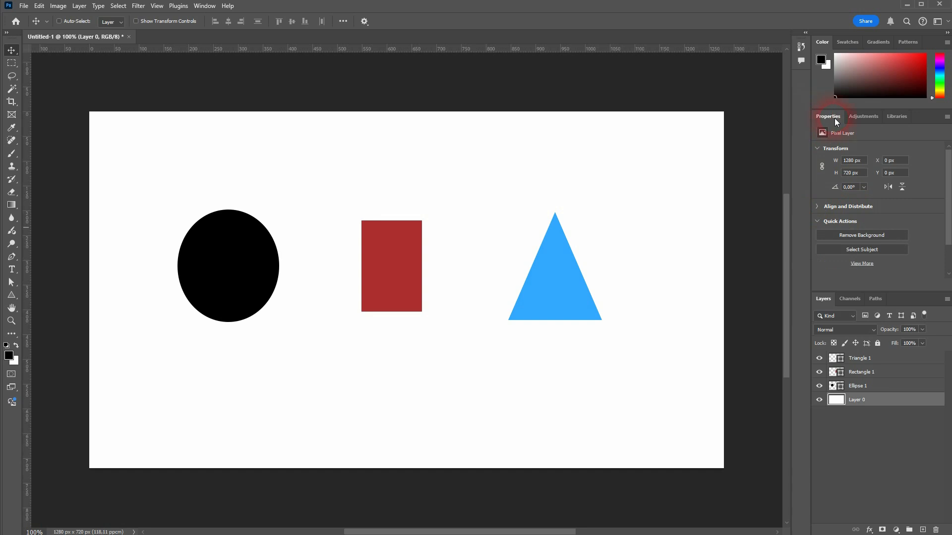
{"action": "left_click", "coordinate": [818, 208]}
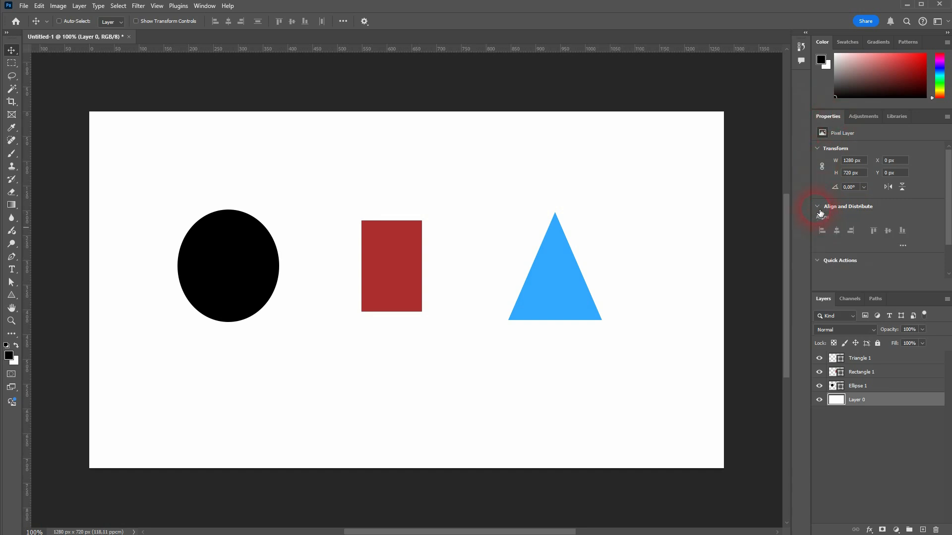
{"action": "left_click", "coordinate": [902, 246]}
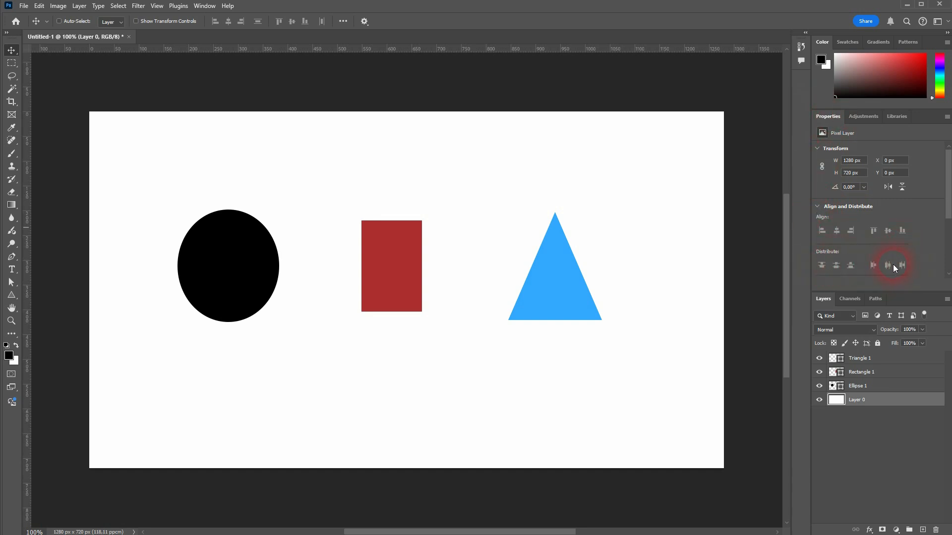
{"action": "left_click", "coordinate": [201, 6]}
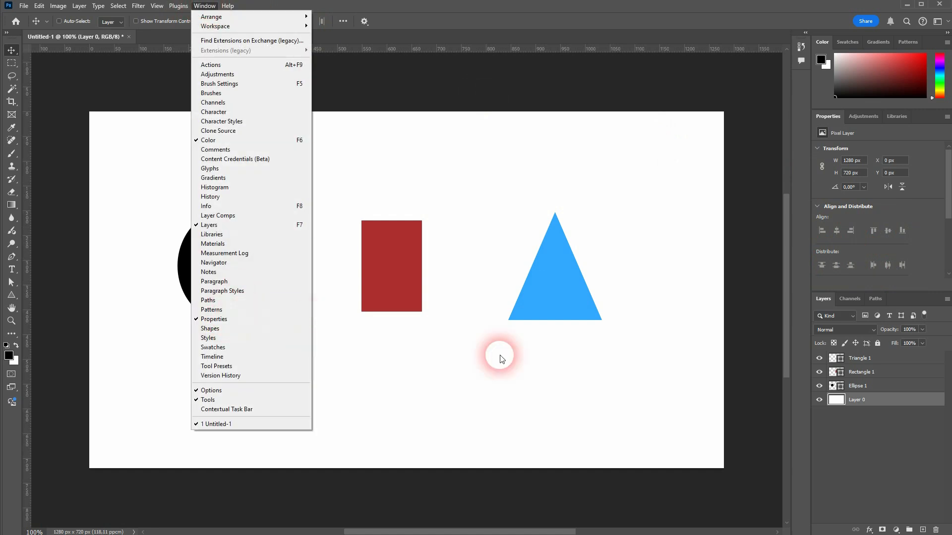
{"action": "left_click", "coordinate": [885, 442]}
Delete the triangle, rectangle and ellipse layers, keeping only Layer 0.
{"action": "left_click", "coordinate": [868, 358]}
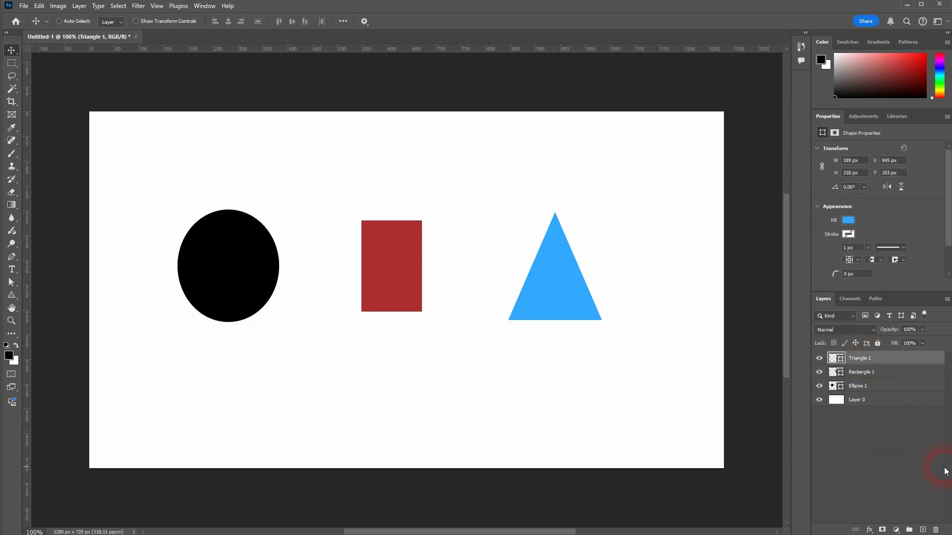
{"action": "key", "text": "Delete"}
{"action": "key", "text": "Delete"}
{"action": "key", "text": "Delete"}
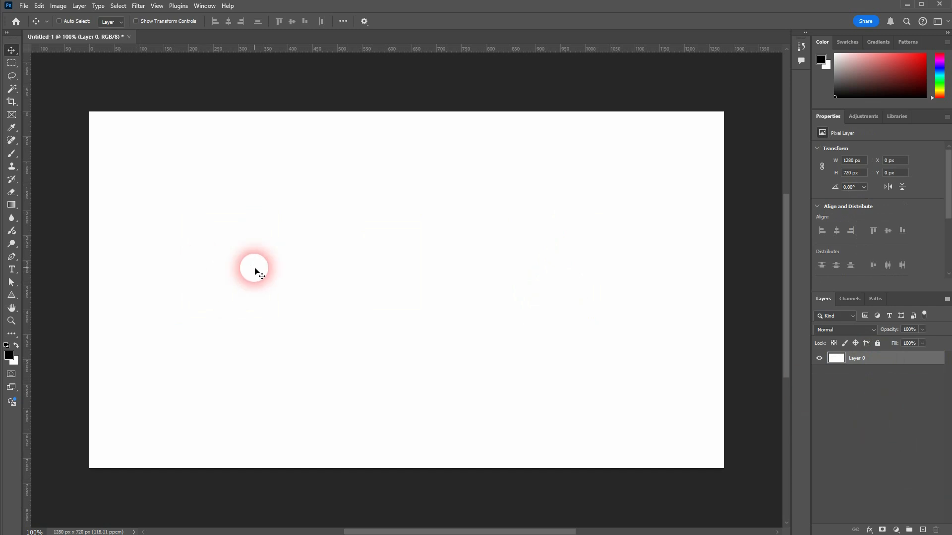
Draw a red circle about 84 px in diameter near the canvas's upper-left corner with the Ellipse tool.
{"action": "right_click", "coordinate": [12, 296]}
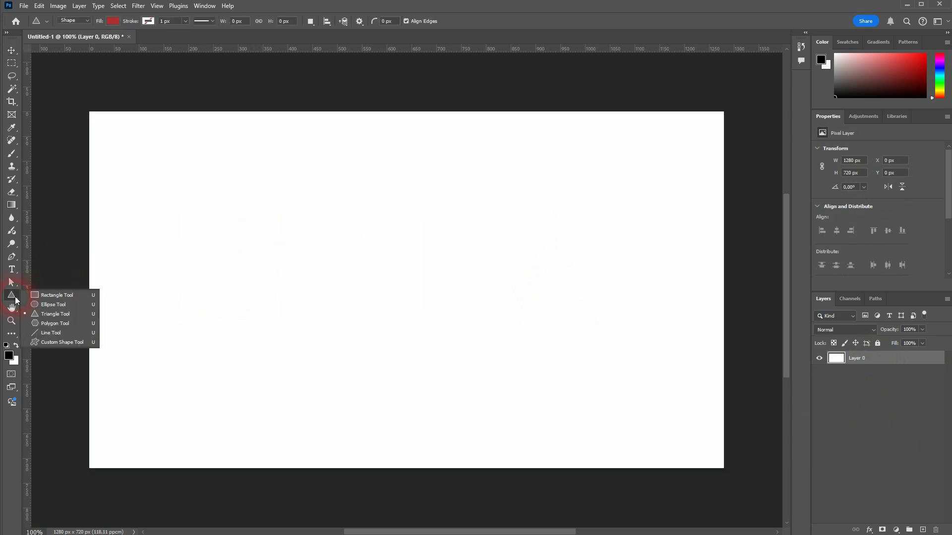
{"action": "left_click", "coordinate": [69, 304]}
{"action": "left_click_drag", "start_coordinate": [133, 177], "coordinate": [192, 179]}
Duplicate the circle ten times in a loose, unevenly spaced row running to the canvas's right edge.
{"action": "left_click", "coordinate": [12, 50]}
{"action": "left_click_drag", "start_coordinate": [193, 178], "coordinate": [667, 193]}
{"action": "left_click_drag", "start_coordinate": [660, 190], "coordinate": [709, 194]}
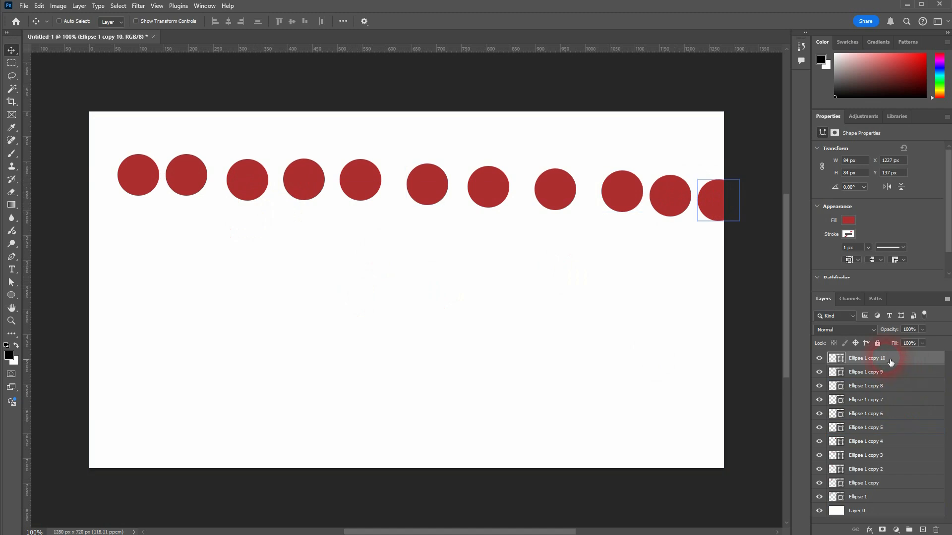
Align all eleven circles by their top edges and distribute them by their horizontal centers.
{"action": "left_click", "coordinate": [865, 496], "text": "shift"}
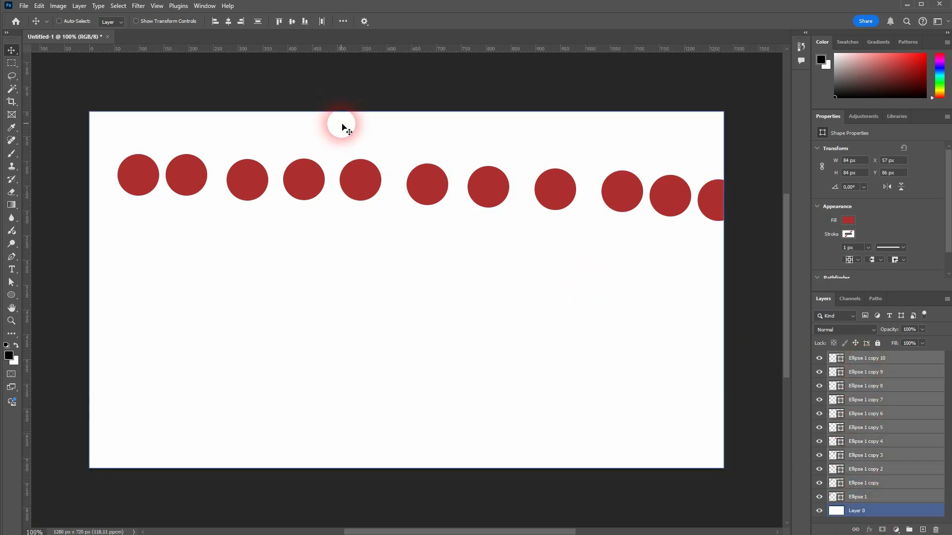
{"action": "left_click", "coordinate": [279, 21]}
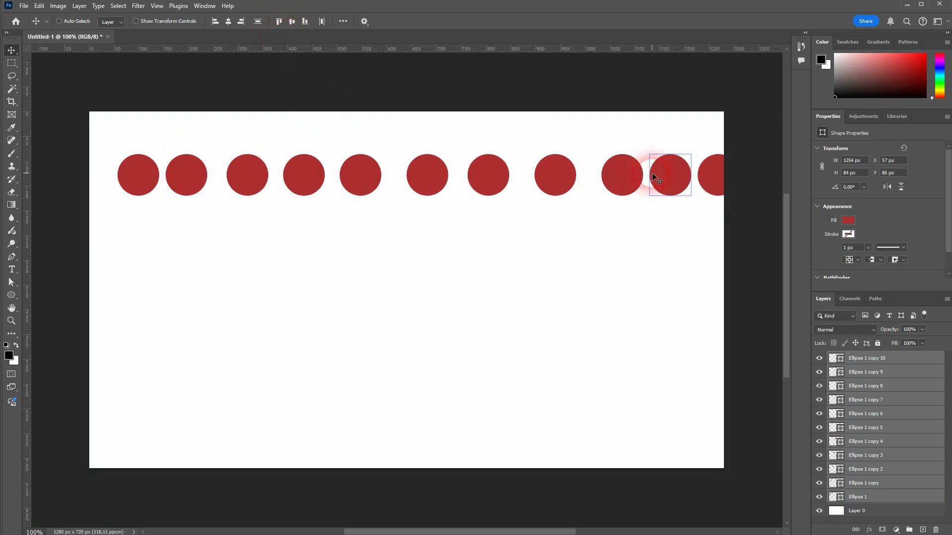
{"action": "left_click", "coordinate": [342, 22]}
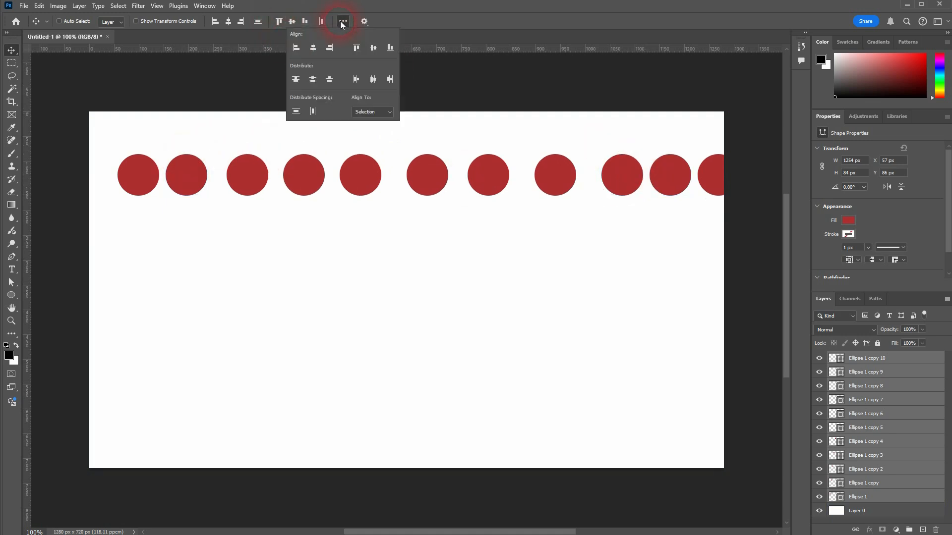
{"action": "left_click", "coordinate": [373, 80]}
{"action": "left_click", "coordinate": [510, 94]}
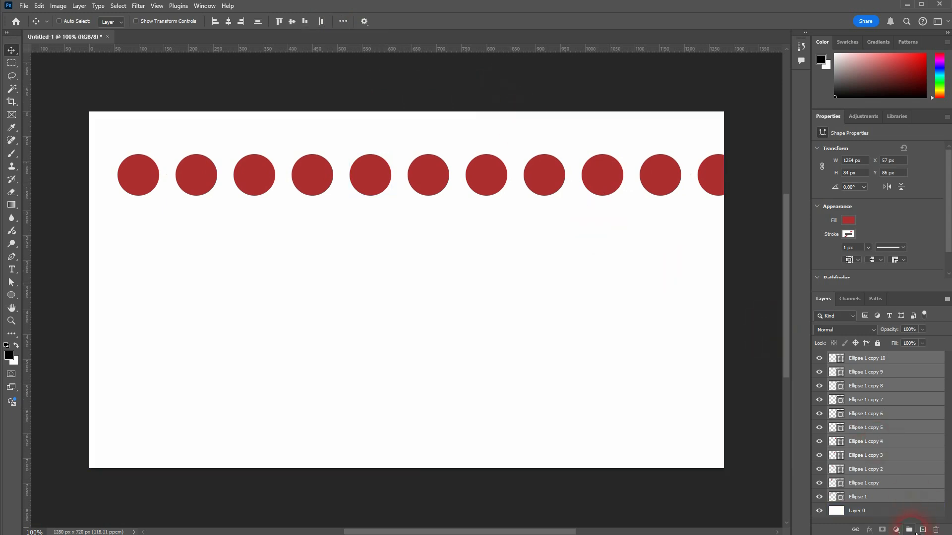
Group the eleven ellipse layers into a single layer group.
{"action": "left_click", "coordinate": [909, 529]}
{"action": "left_click", "coordinate": [548, 221]}
{"action": "left_click", "coordinate": [138, 174]}
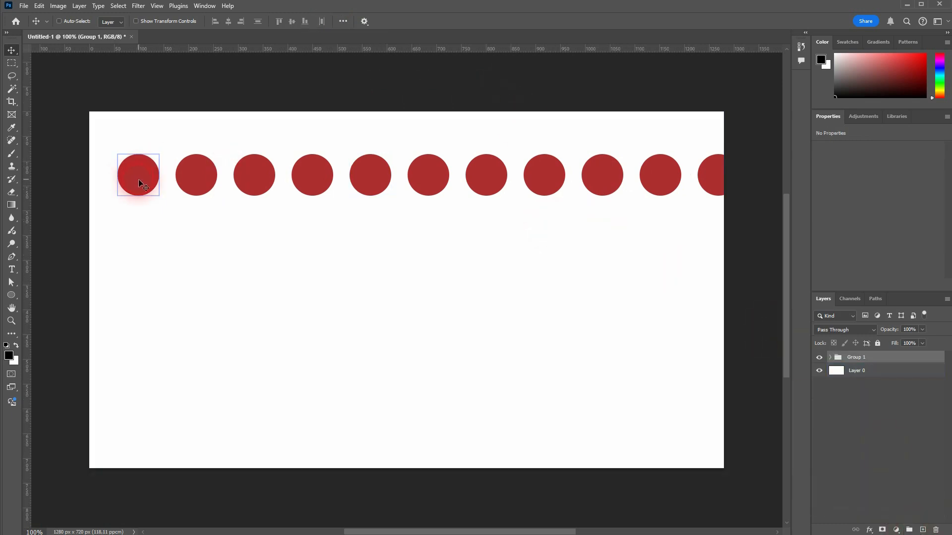
Move the circle row and duplicate its group six times, placing the seven rows loosely from top to bottom of the canvas.
{"action": "left_click_drag", "start_coordinate": [138, 180], "coordinate": [120, 300]}
{"action": "left_click", "coordinate": [389, 347]}
{"action": "left_click", "coordinate": [857, 371]}
{"action": "left_click", "coordinate": [876, 357]}
{"action": "left_click_drag", "start_coordinate": [119, 301], "coordinate": [125, 456]}
{"action": "left_click_drag", "start_coordinate": [177, 456], "coordinate": [177, 456]}
Align all seven row groups, from Group 1 to Group 1 copy 6, by their left edges.
{"action": "left_click", "coordinate": [876, 435]}
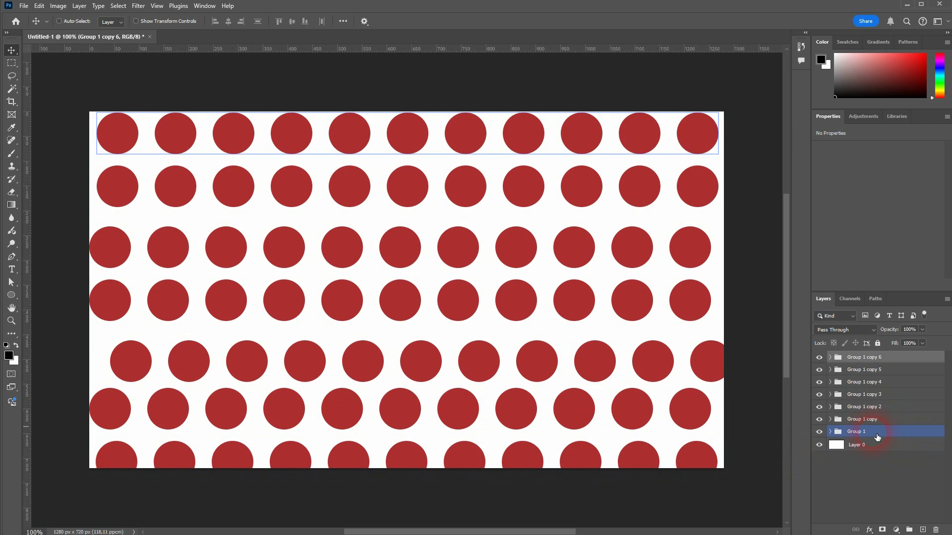
{"action": "left_click", "coordinate": [876, 435], "text": "shift"}
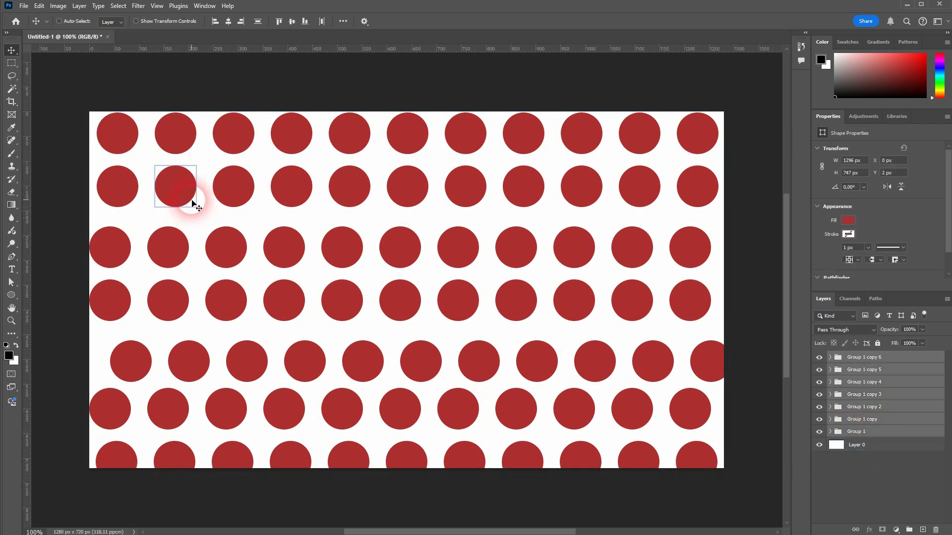
{"action": "left_click", "coordinate": [215, 22]}
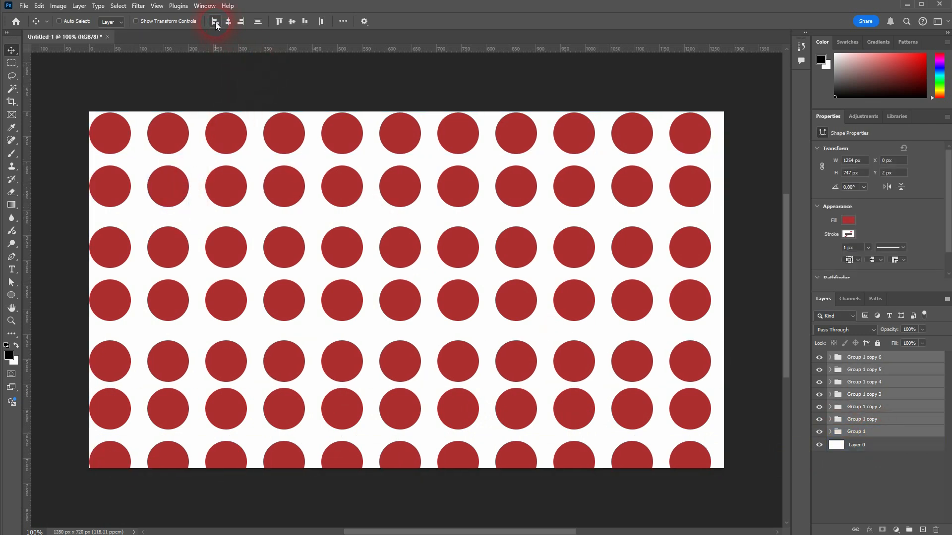
Distribute the seven rows by their vertical centers and combine them into one group.
{"action": "left_click", "coordinate": [344, 20]}
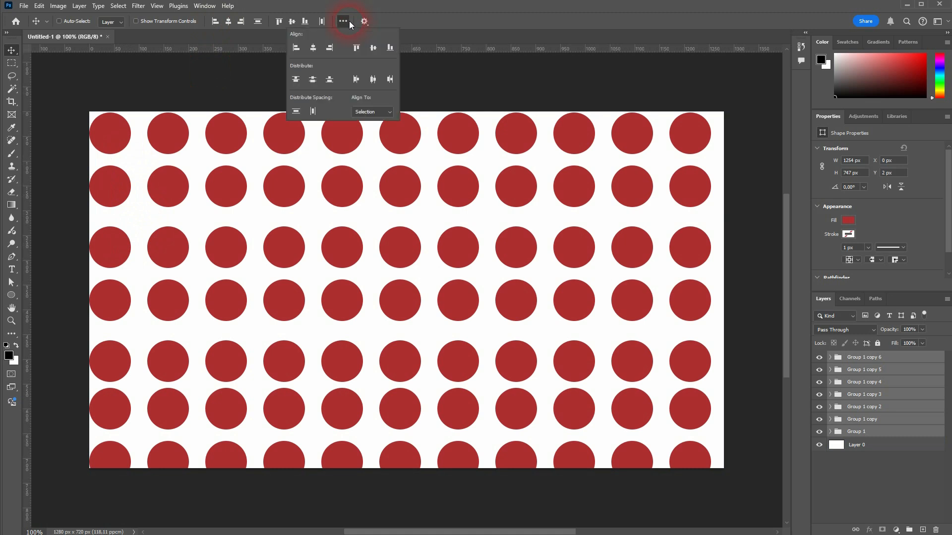
{"action": "left_click", "coordinate": [313, 79]}
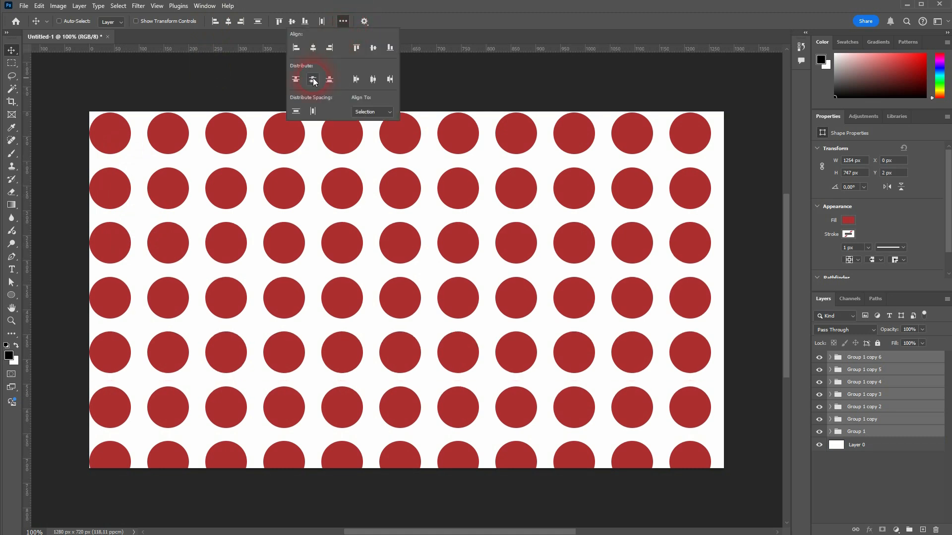
{"action": "left_click", "coordinate": [758, 239]}
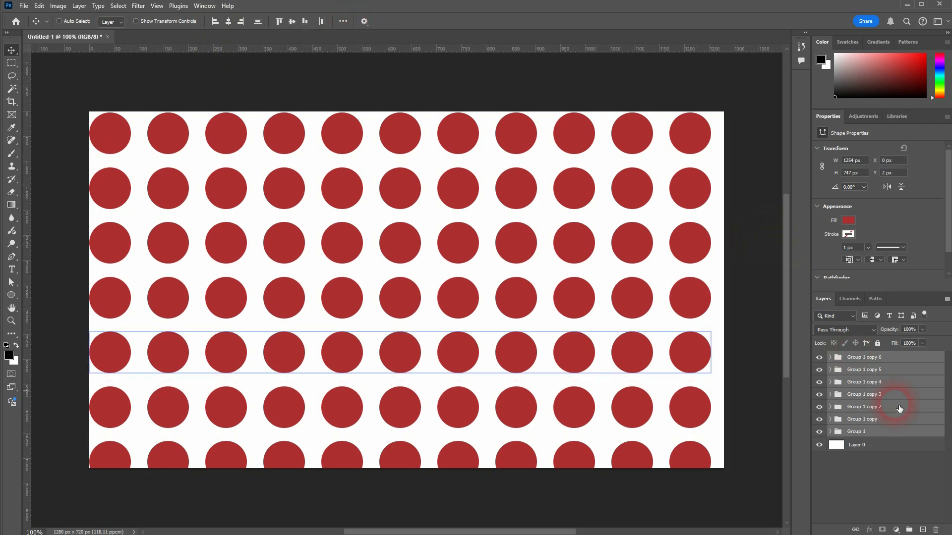
{"action": "left_click", "coordinate": [909, 530]}
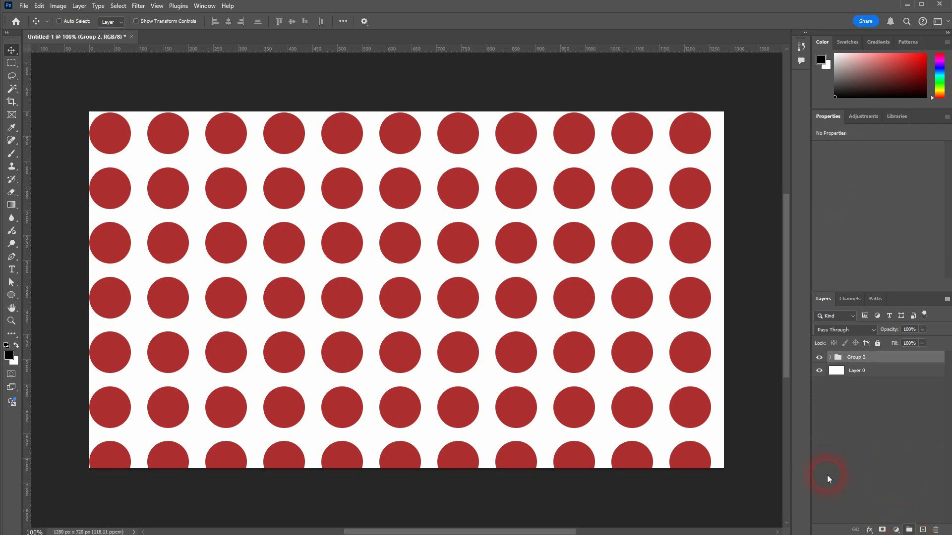
Shift the grouped dot pattern slightly right and up to even out its side margins, and hide the group.
{"action": "left_click_drag", "start_coordinate": [124, 130], "coordinate": [123, 127]}
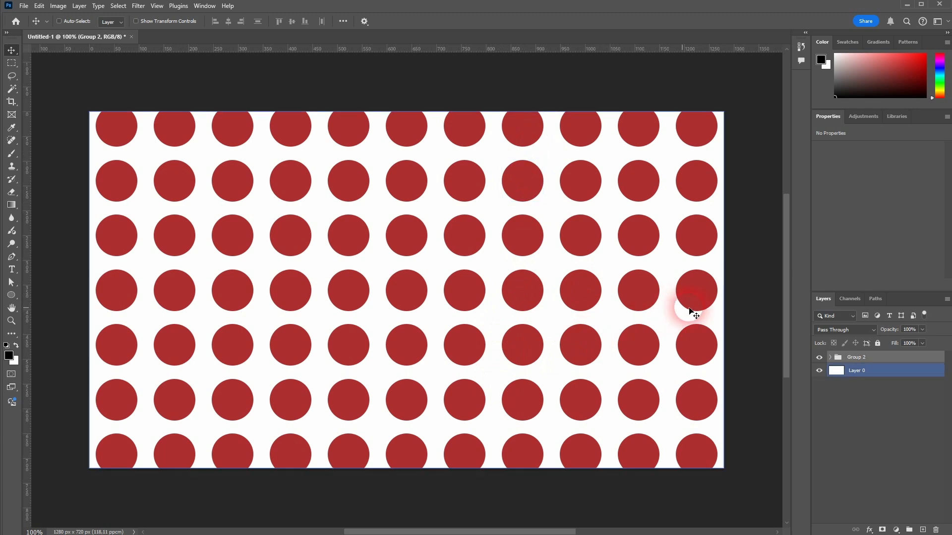
{"action": "left_click", "coordinate": [819, 357]}
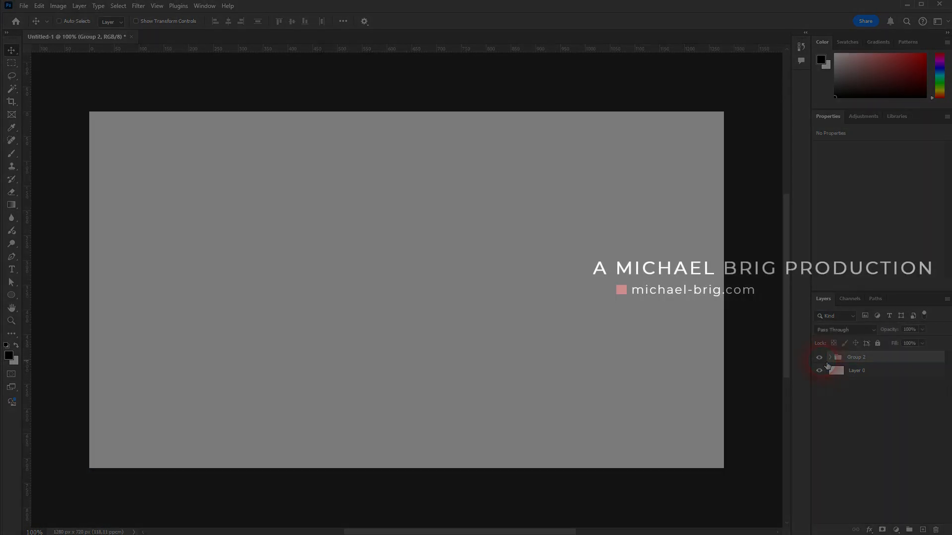